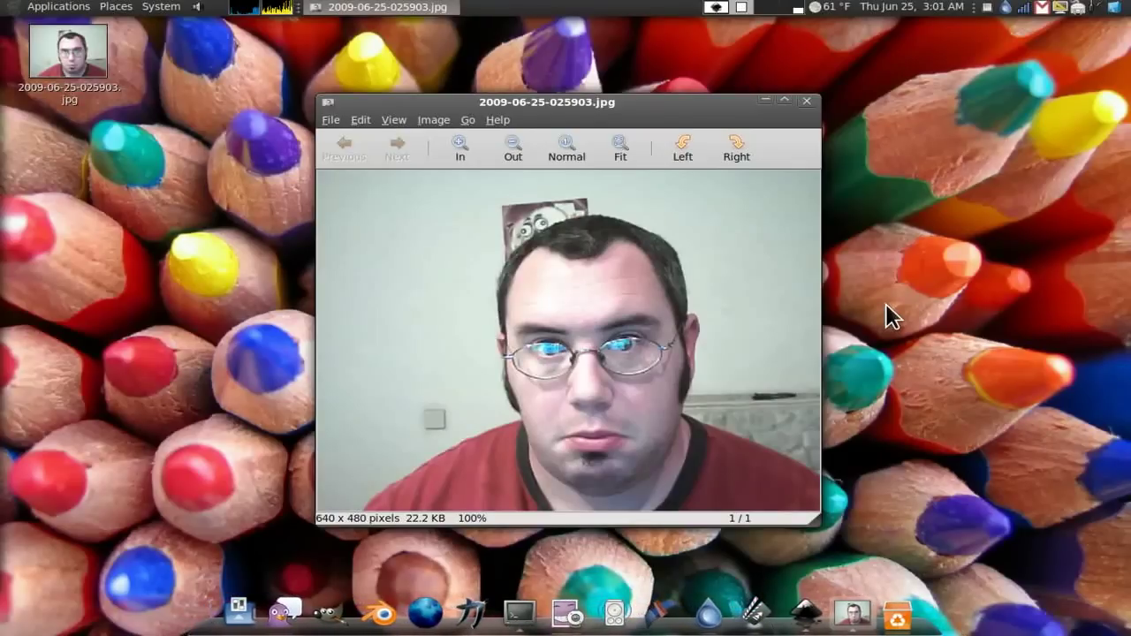
- Bring the Inkscape drawing to the front and make the Talk Bubble layer current
{"action": "mouse_move", "coordinate": [698, 115]}
{"action": "left_mouse_down"}
{"action": "mouse_move", "coordinate": [674, 104]}
{"action": "mouse_move", "coordinate": [701, 96]}
{"action": "mouse_move", "coordinate": [687, 103]}
{"action": "mouse_move", "coordinate": [696, 108]}
{"action": "left_mouse_up"}
{"action": "key", "text": "alt+Tab"}
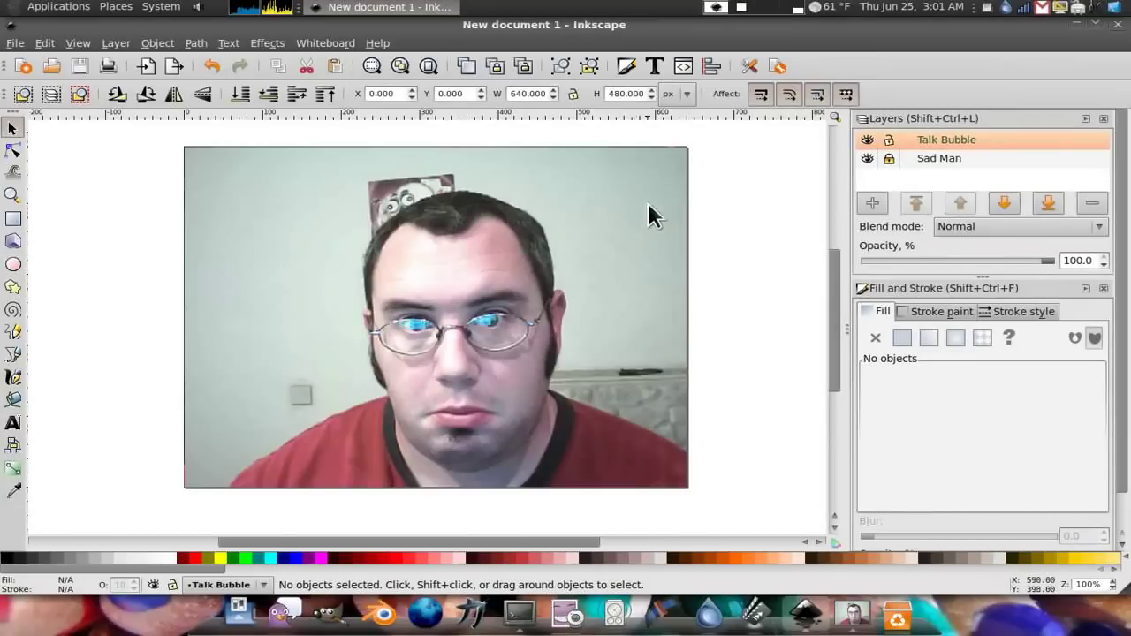
{"action": "left_click", "coordinate": [934, 158]}
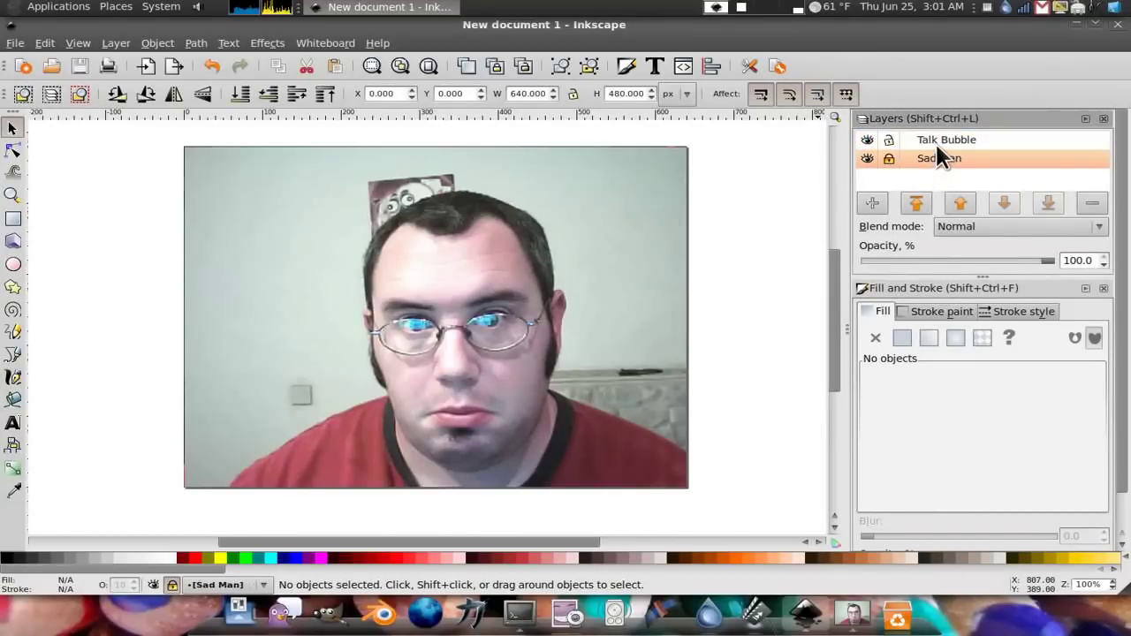
{"action": "left_click", "coordinate": [935, 141]}
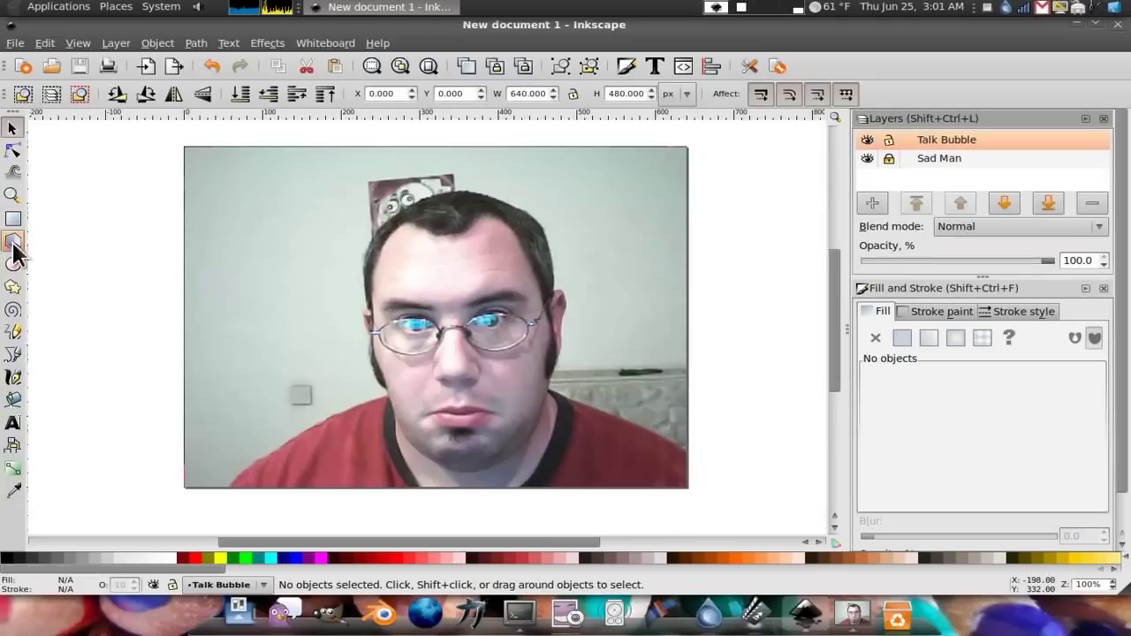
- Add the caption 'I WISH I COULD SLEEP!' at font size 18, centre-aligned
{"action": "left_click", "coordinate": [13, 423]}
{"action": "left_click", "coordinate": [261, 211]}
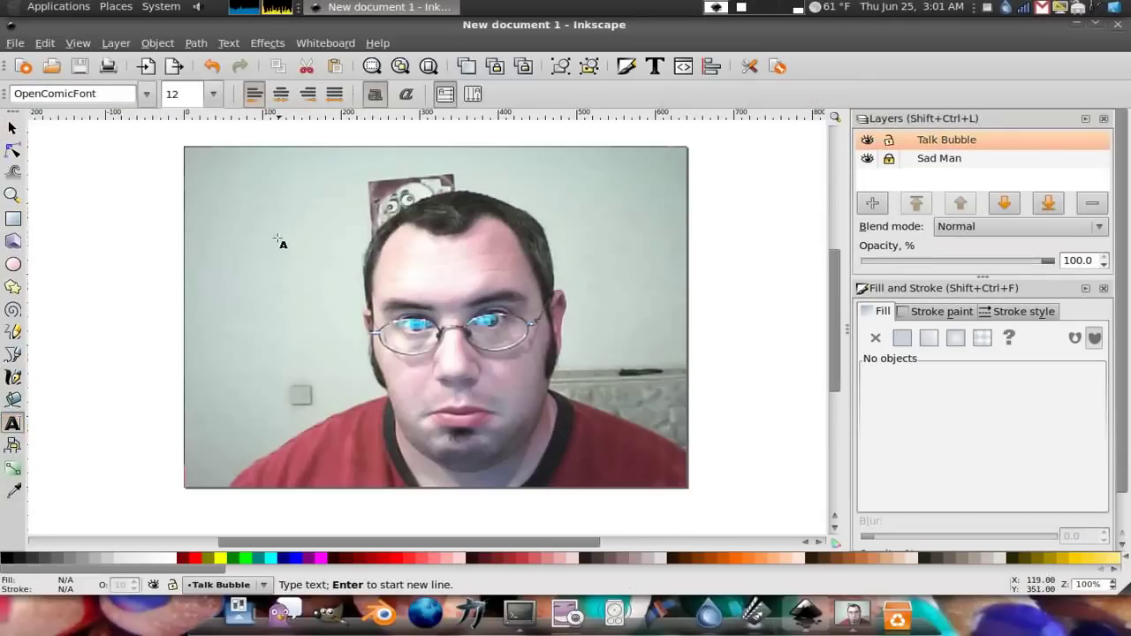
{"action": "left_click", "coordinate": [212, 93]}
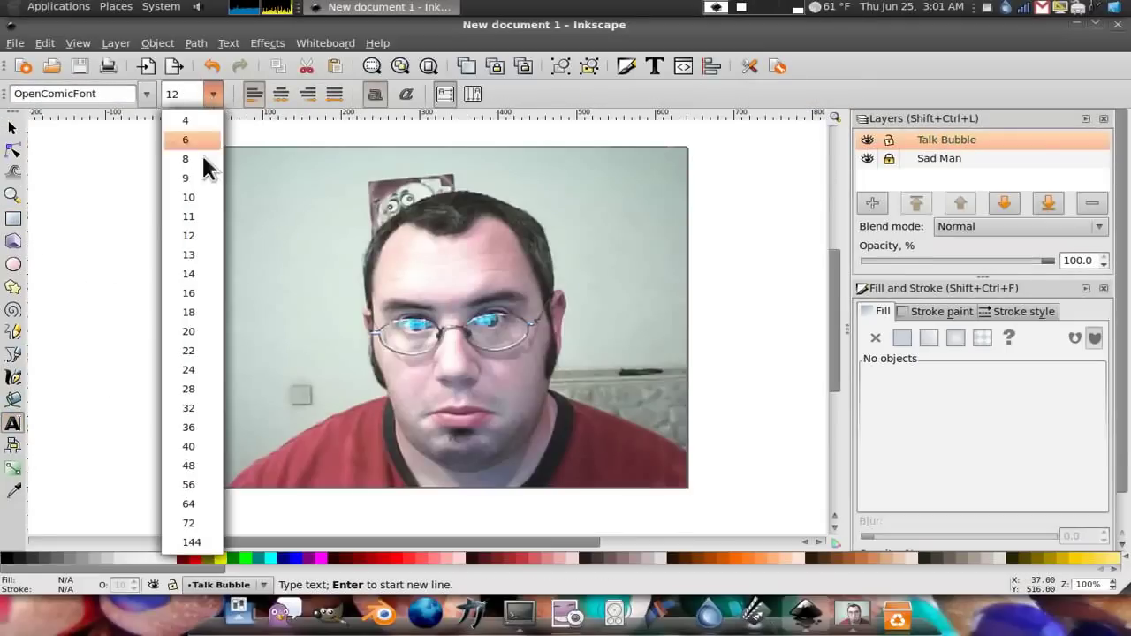
{"action": "left_click", "coordinate": [189, 312]}
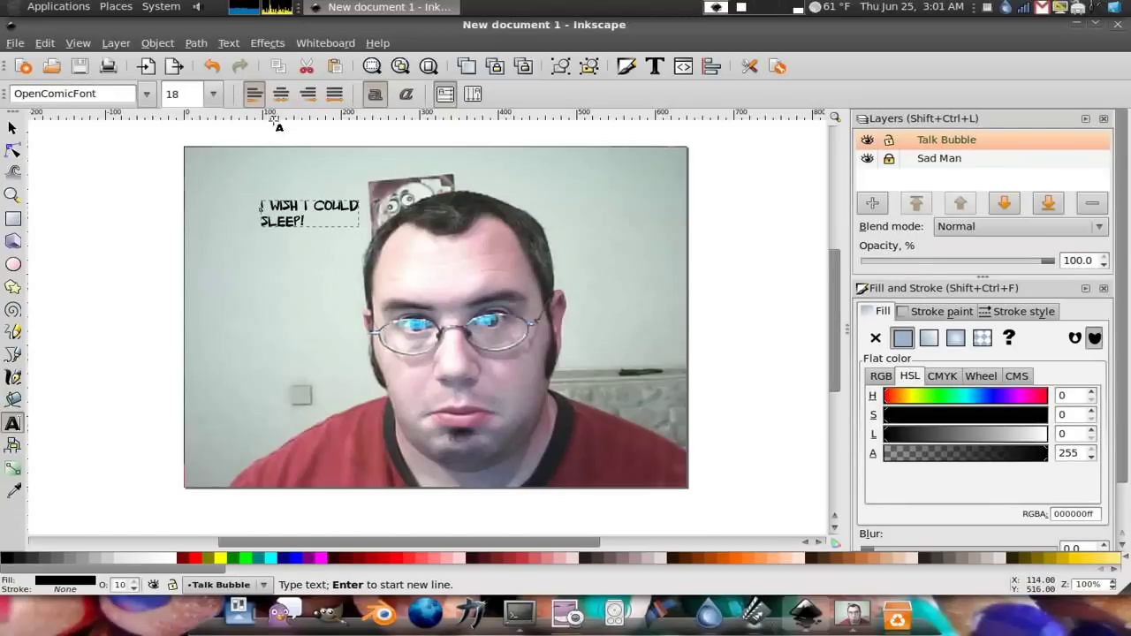
{"action": "left_click", "coordinate": [281, 93]}
- Shift the caption about 29 px right beside the man's head and deselect it
{"action": "left_click", "coordinate": [13, 128]}
{"action": "key", "text": "Escape"}
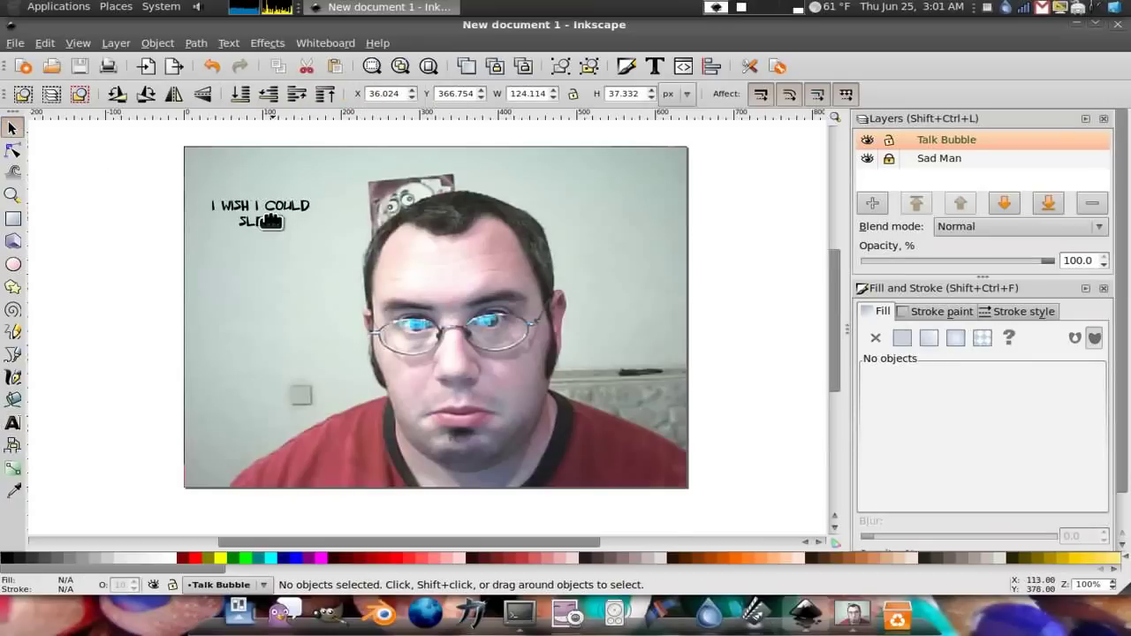
{"action": "left_click_drag", "start_coordinate": [270, 221], "coordinate": [296, 226]}
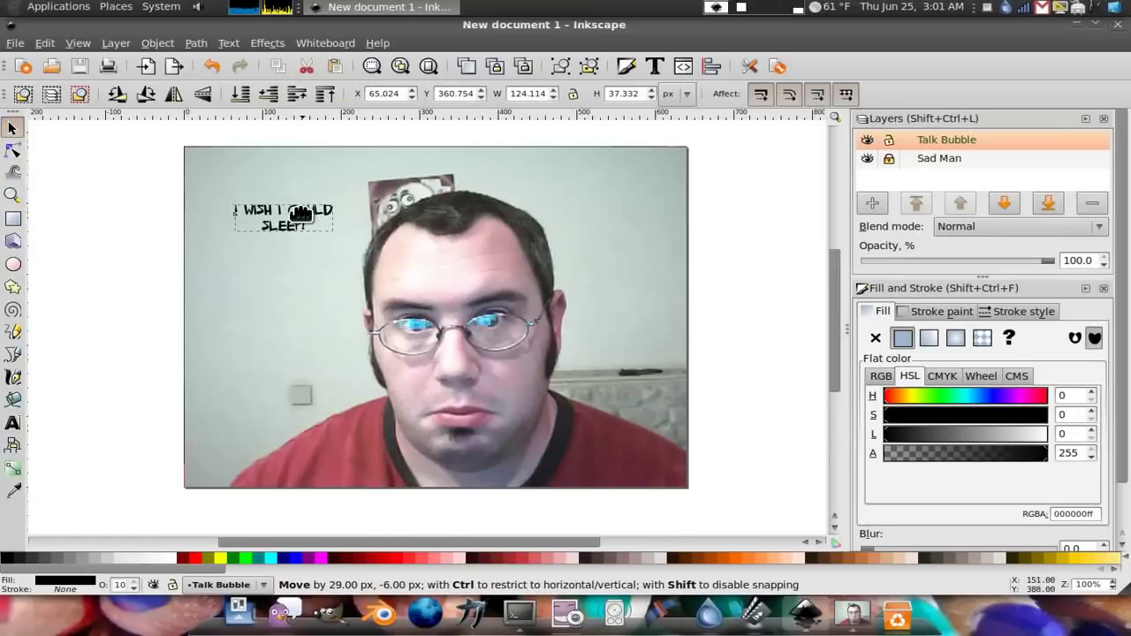
{"action": "left_click", "coordinate": [109, 199]}
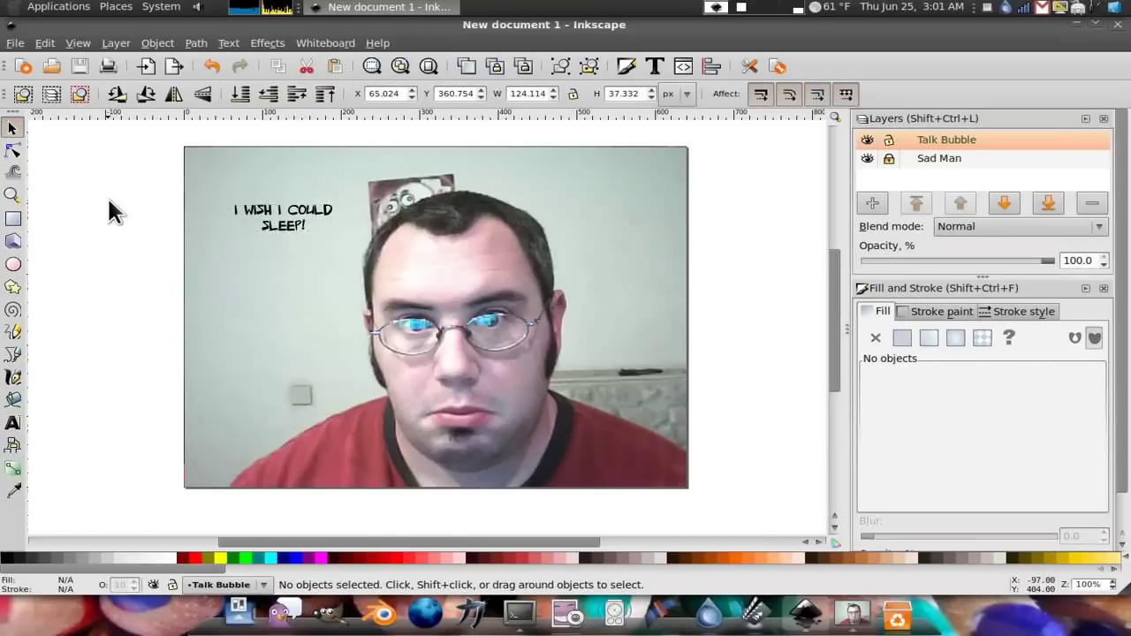
- Draw a rectangle around the caption with a flat black outline
{"action": "left_click", "coordinate": [15, 221]}
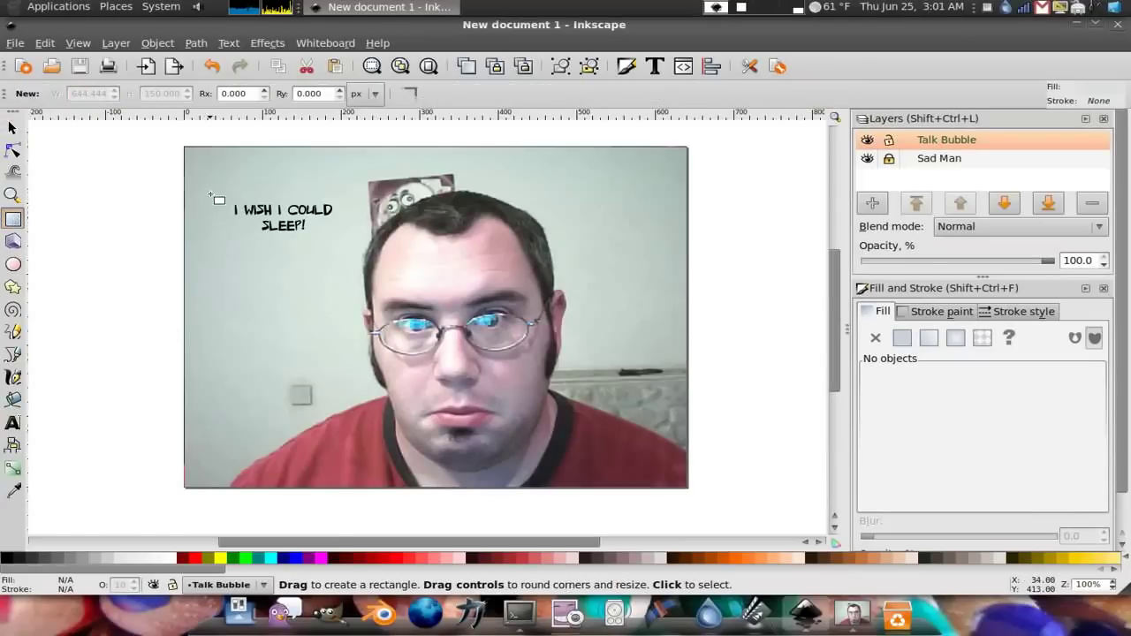
{"action": "left_click_drag", "start_coordinate": [216, 186], "coordinate": [350, 247]}
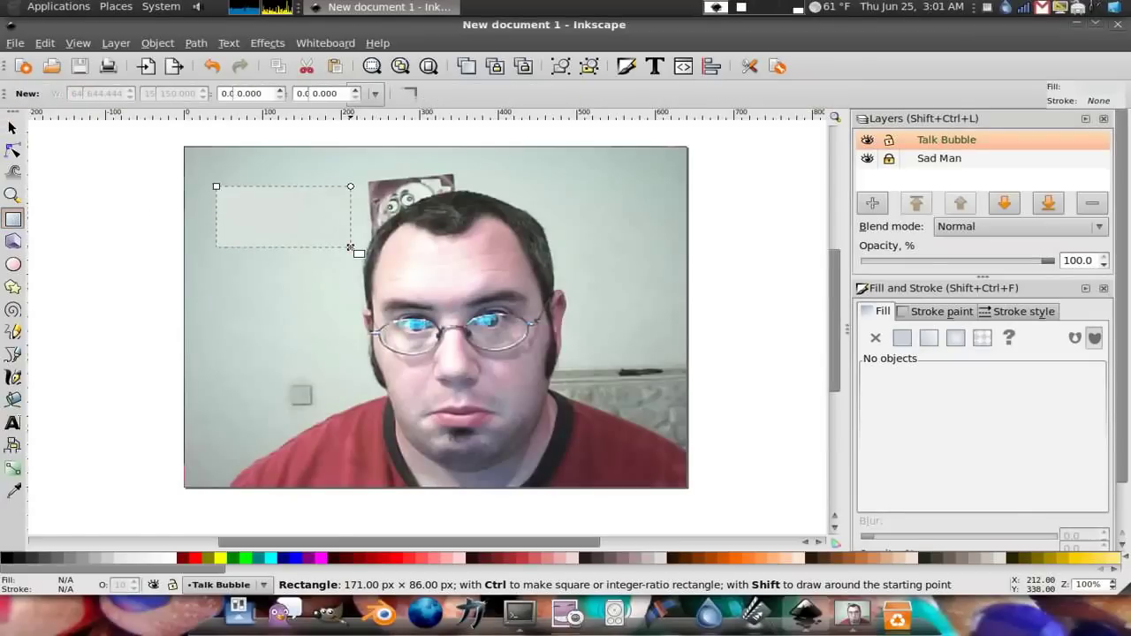
{"action": "left_click", "coordinate": [941, 312]}
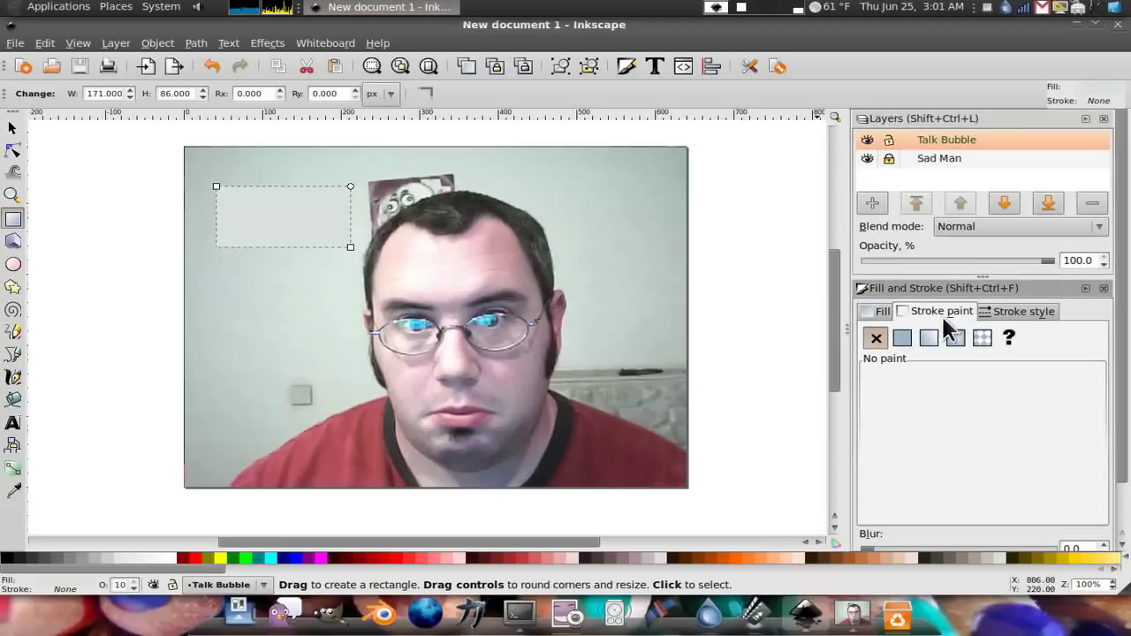
{"action": "left_click", "coordinate": [901, 338]}
{"action": "left_click", "coordinate": [1016, 311]}
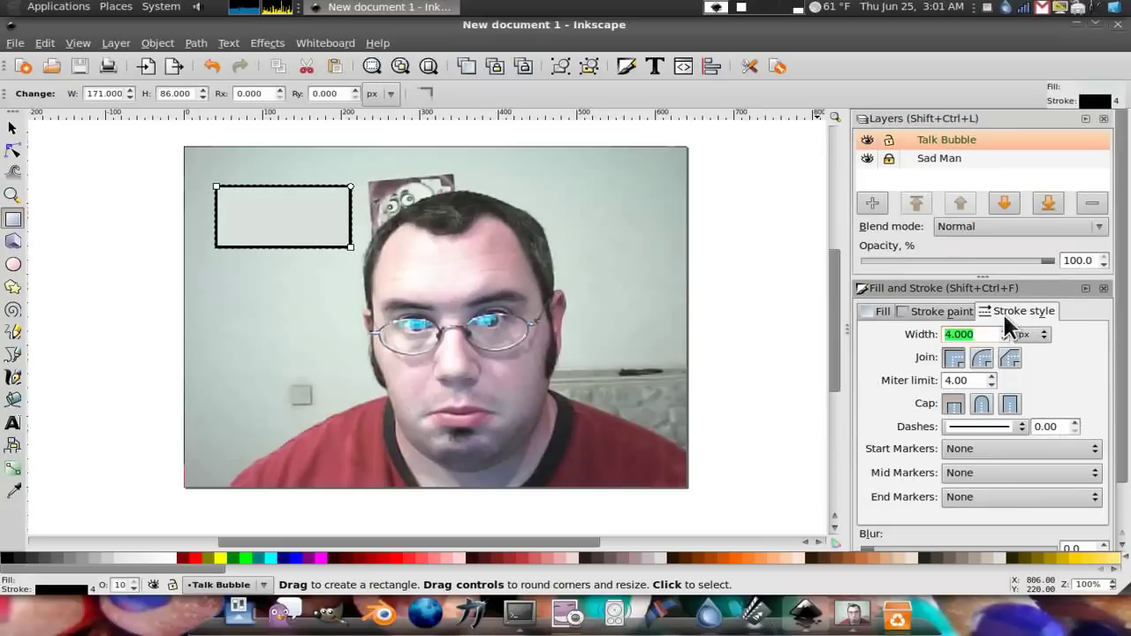
- Give the rectangle a white fill and select the bubble rectangle
{"action": "left_click", "coordinate": [882, 312]}
{"action": "left_click_drag", "start_coordinate": [919, 415], "coordinate": [1119, 416]}
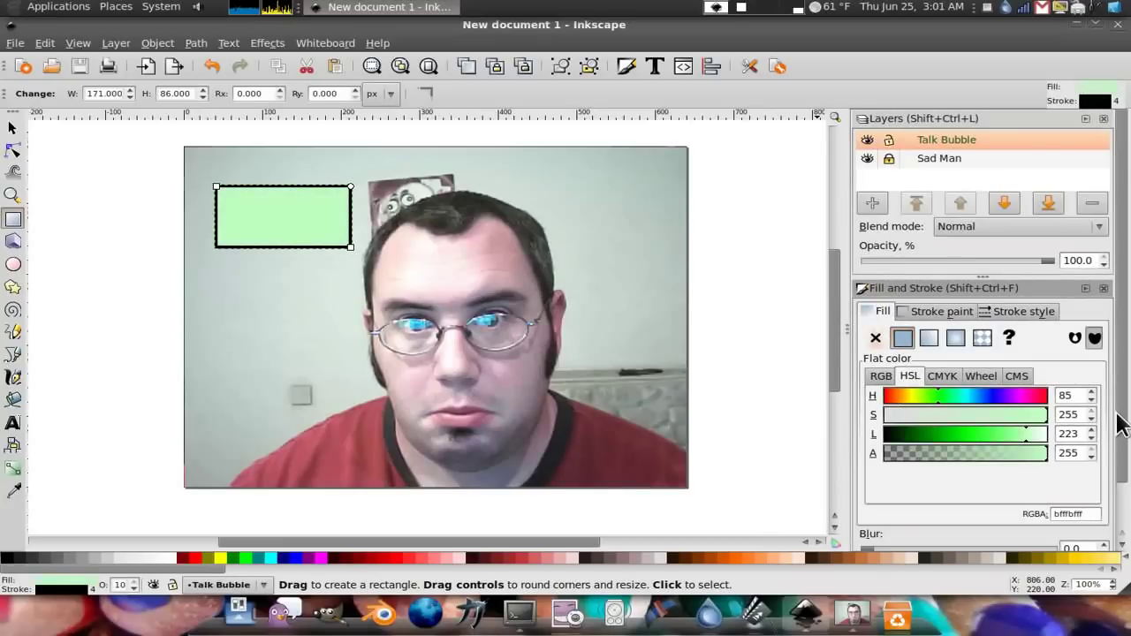
{"action": "left_click_drag", "start_coordinate": [1030, 433], "coordinate": [1051, 433]}
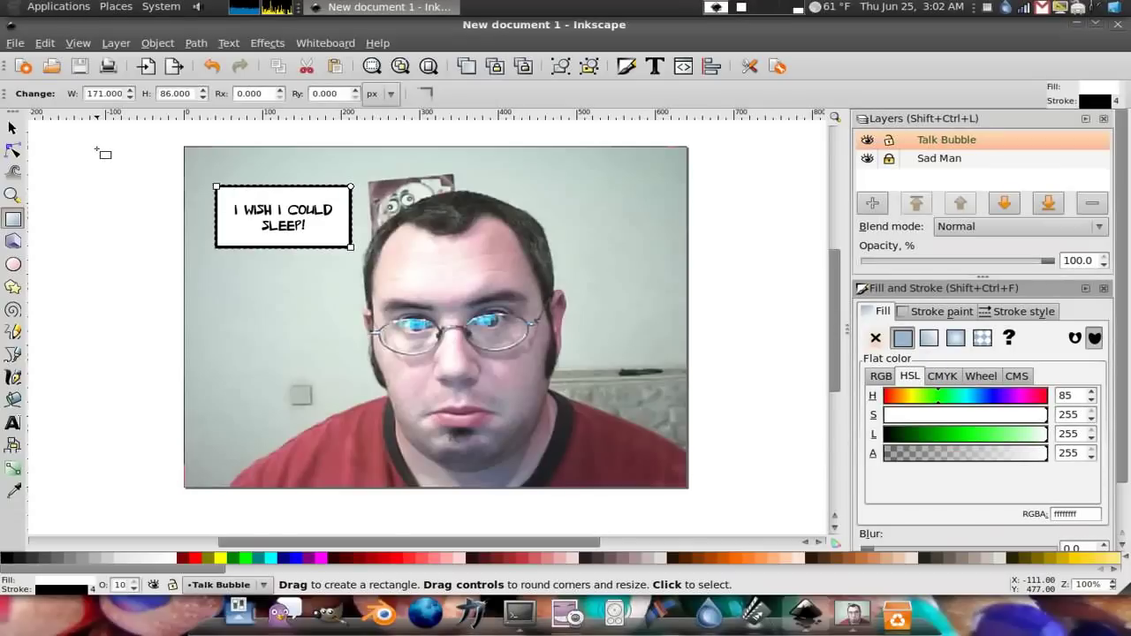
{"action": "left_click", "coordinate": [12, 129]}
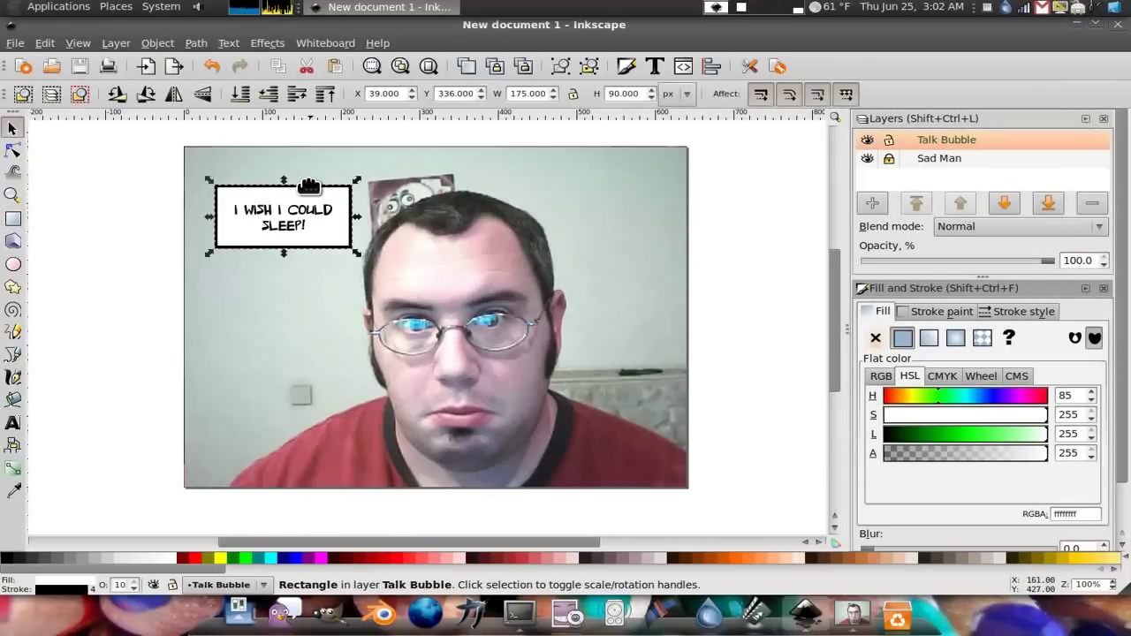
{"action": "left_click_drag", "start_coordinate": [311, 184], "coordinate": [312, 184]}
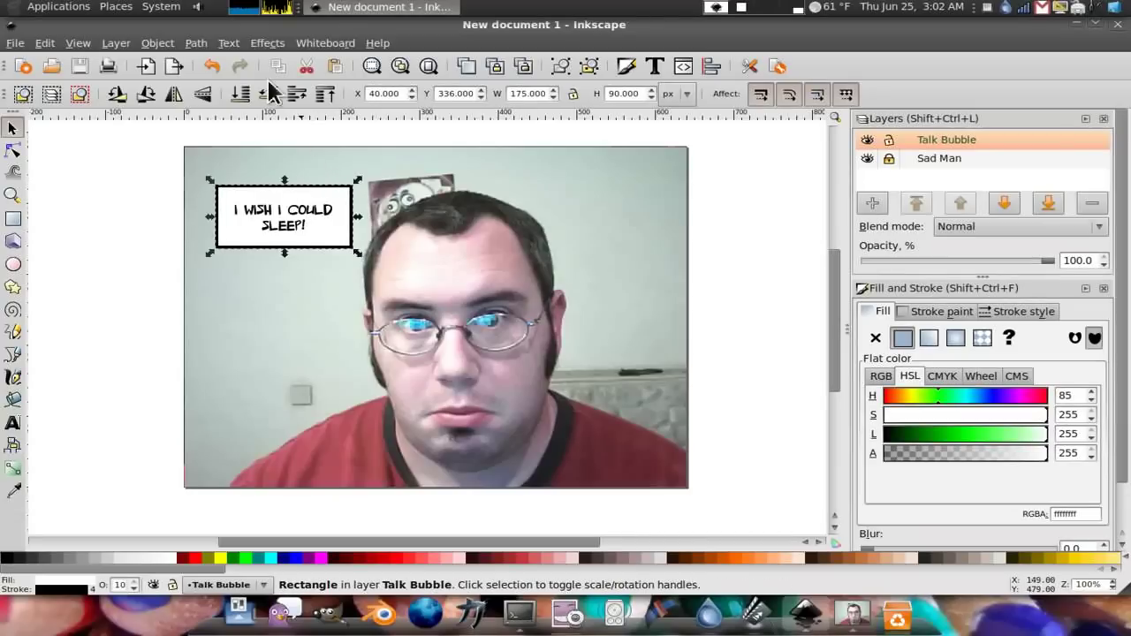
- Convert the rectangle to a path and make all its corner nodes symmetric
{"action": "left_click", "coordinate": [203, 42]}
{"action": "left_click", "coordinate": [225, 61]}
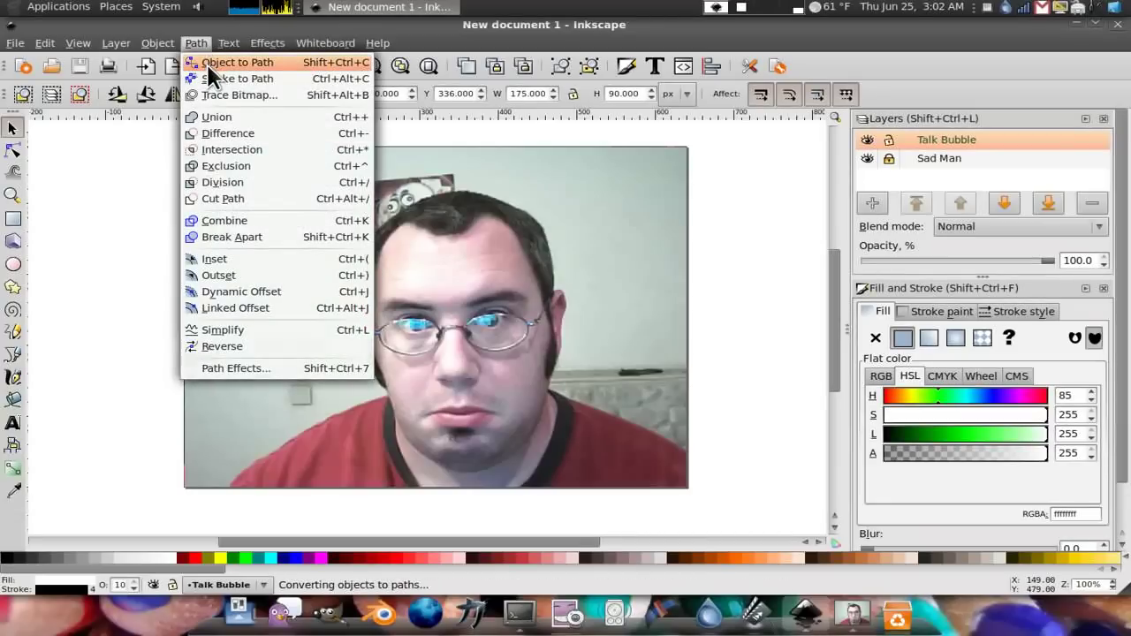
{"action": "left_click", "coordinate": [12, 151]}
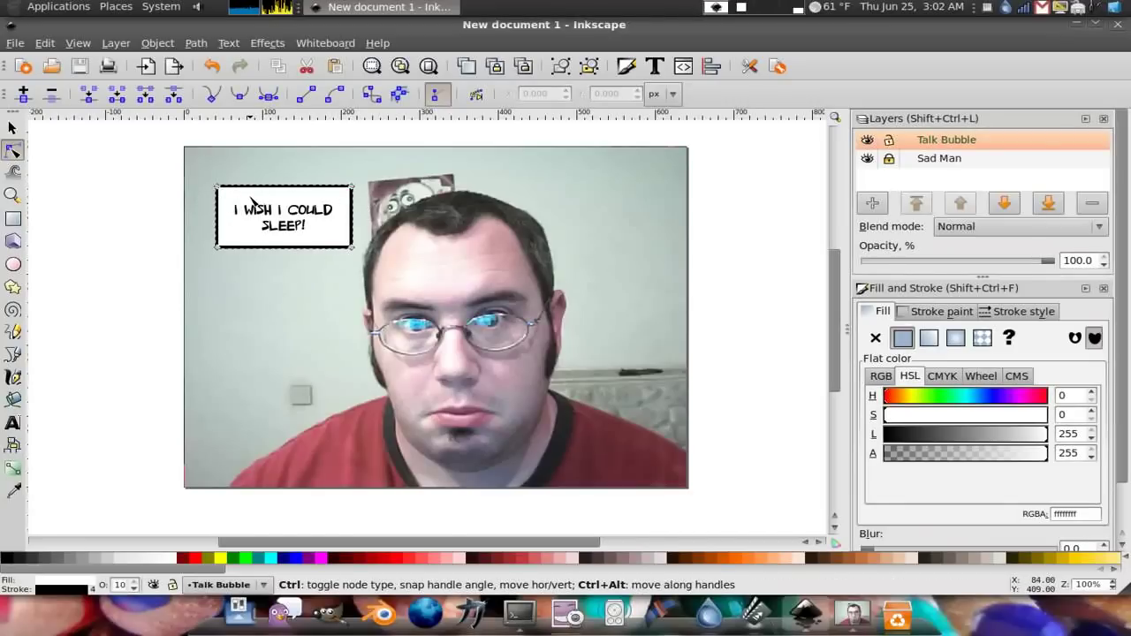
{"action": "key", "text": "ctrl+a"}
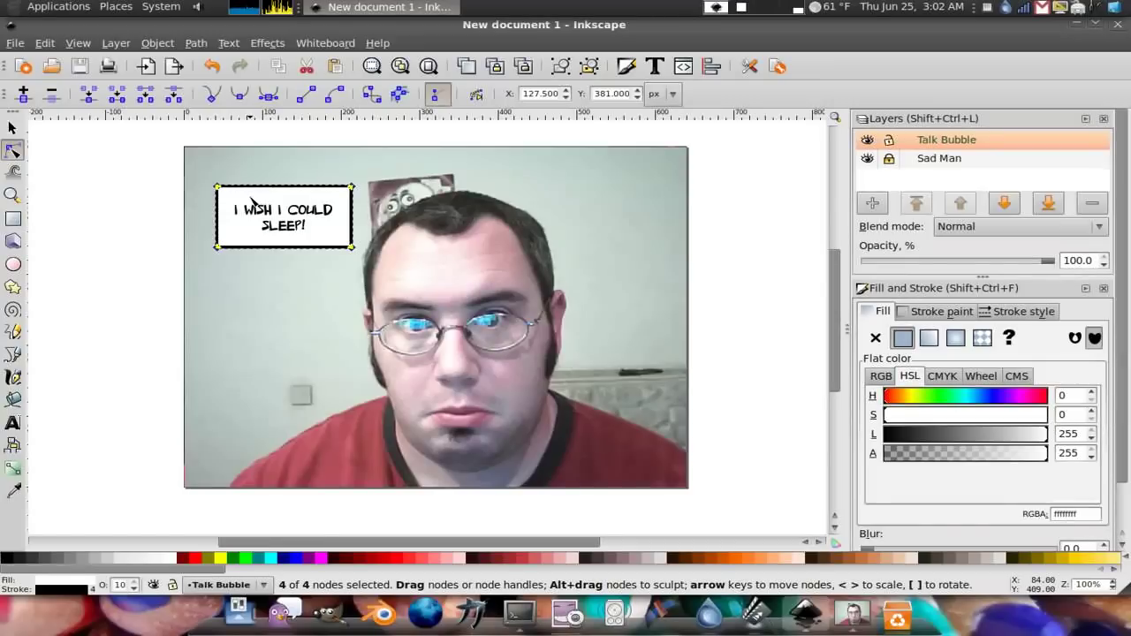
{"action": "left_click", "coordinate": [270, 95]}
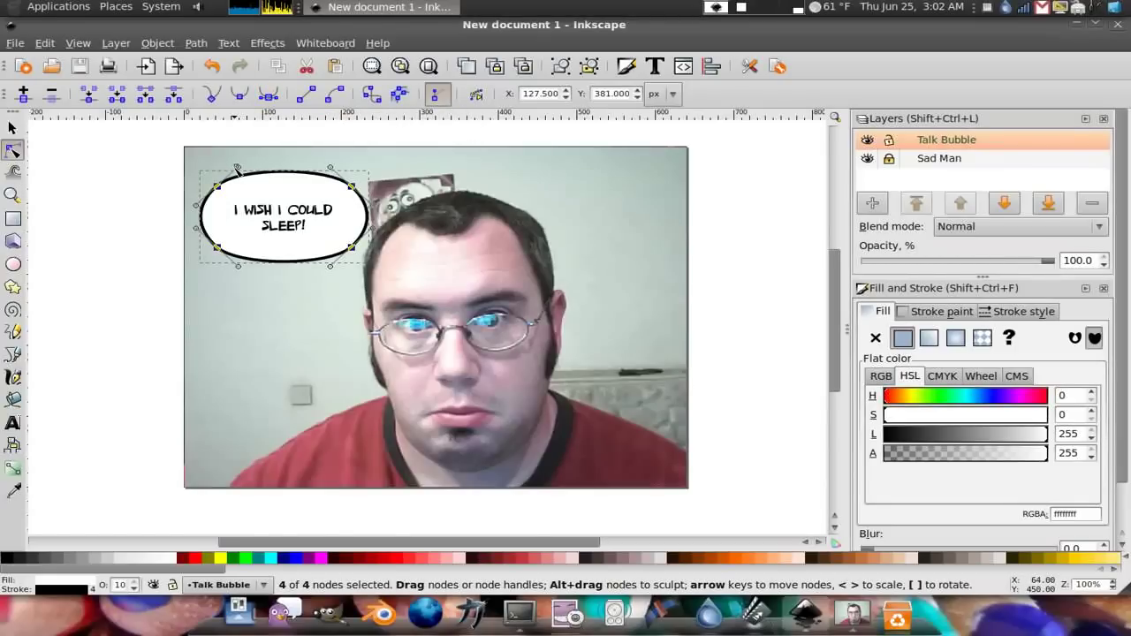
- Reshape the bubble's upper-left, lower-left, lower-right and right-side curves into softer bulges
{"action": "left_click", "coordinate": [235, 189]}
{"action": "left_click", "coordinate": [217, 186]}
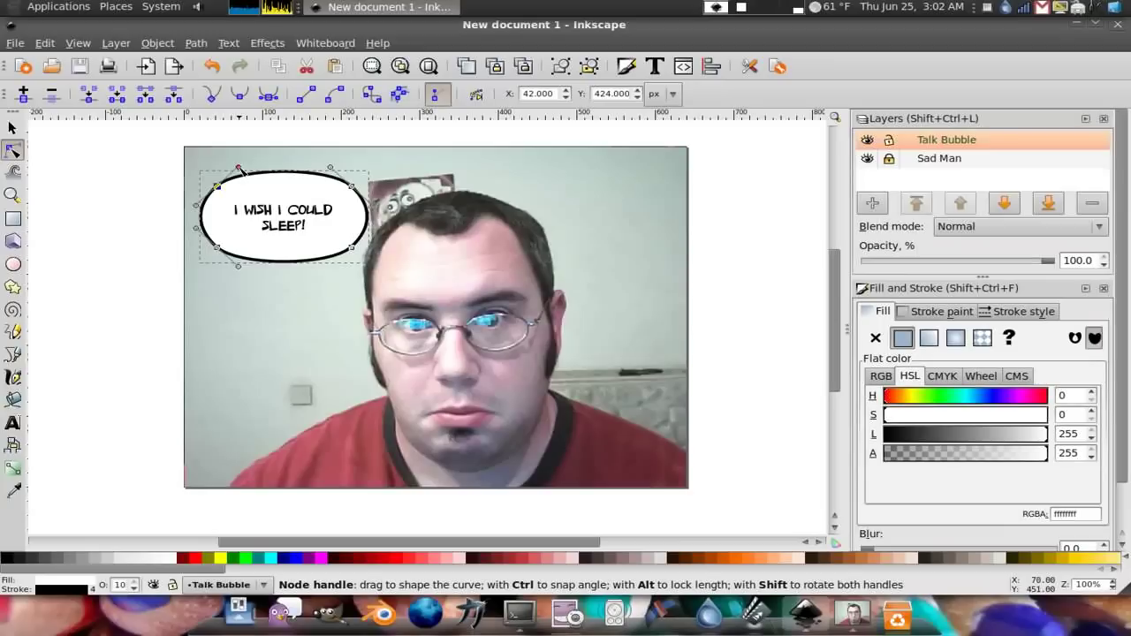
{"action": "left_click_drag", "start_coordinate": [238, 168], "coordinate": [231, 173]}
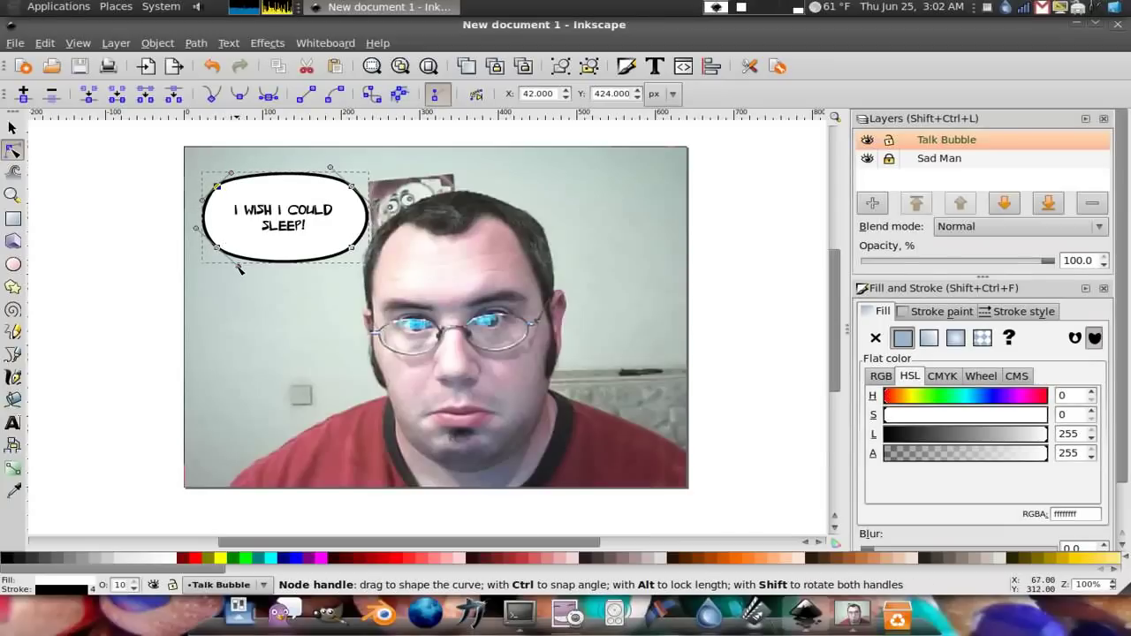
{"action": "mouse_move", "coordinate": [238, 267]}
{"action": "left_mouse_down"}
{"action": "mouse_move", "coordinate": [228, 269]}
{"action": "mouse_move", "coordinate": [235, 260]}
{"action": "left_mouse_up"}
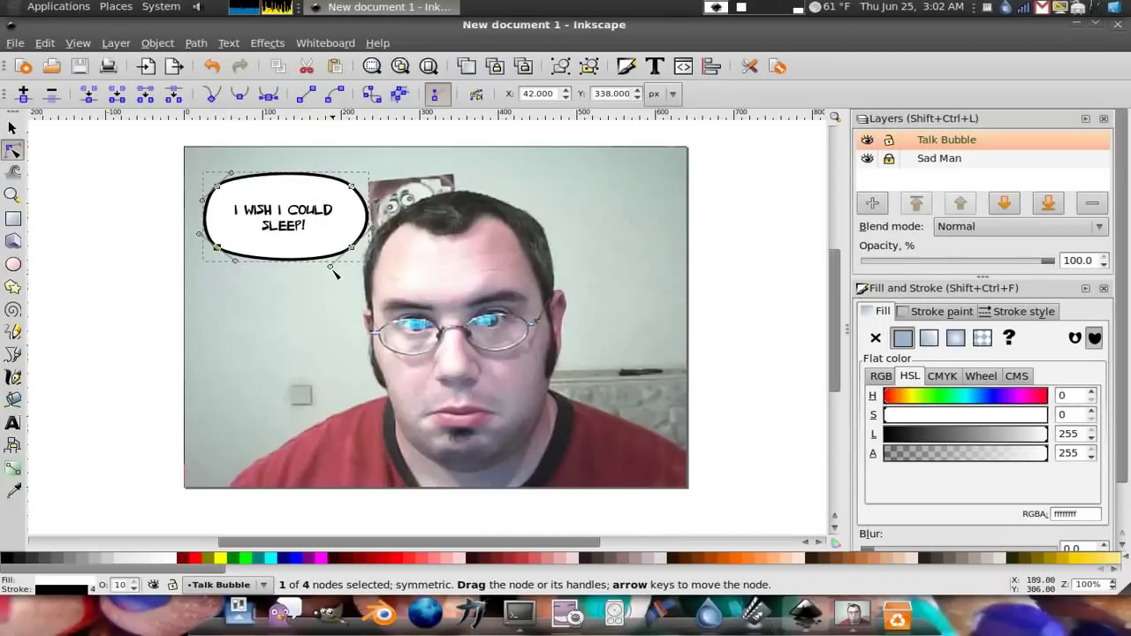
{"action": "left_click_drag", "start_coordinate": [330, 265], "coordinate": [336, 260]}
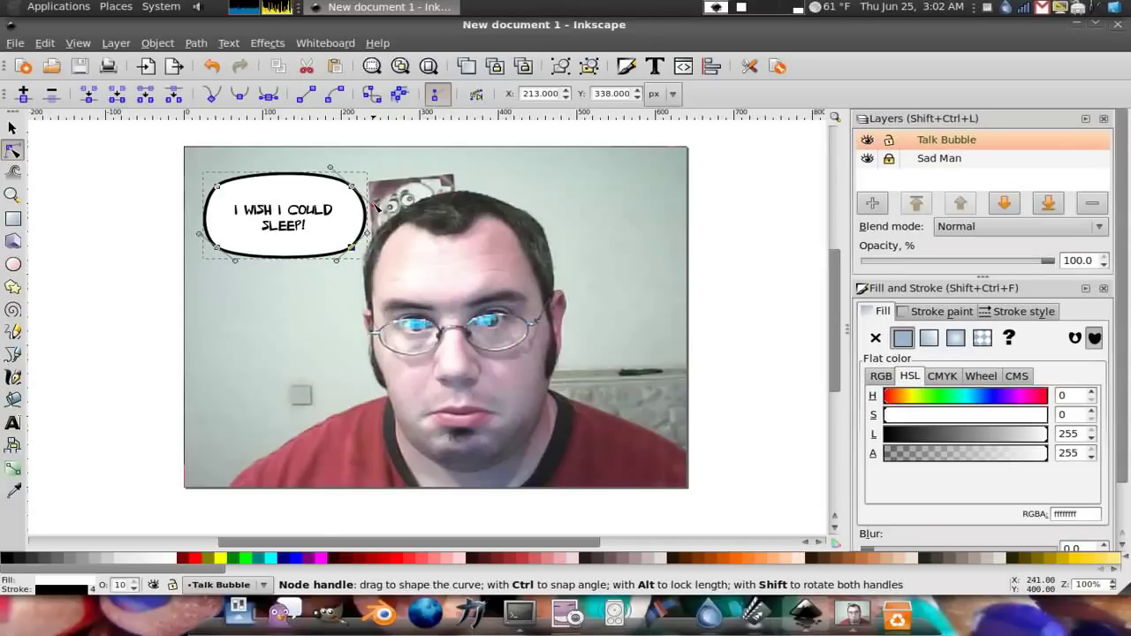
{"action": "left_click_drag", "start_coordinate": [376, 207], "coordinate": [373, 217]}
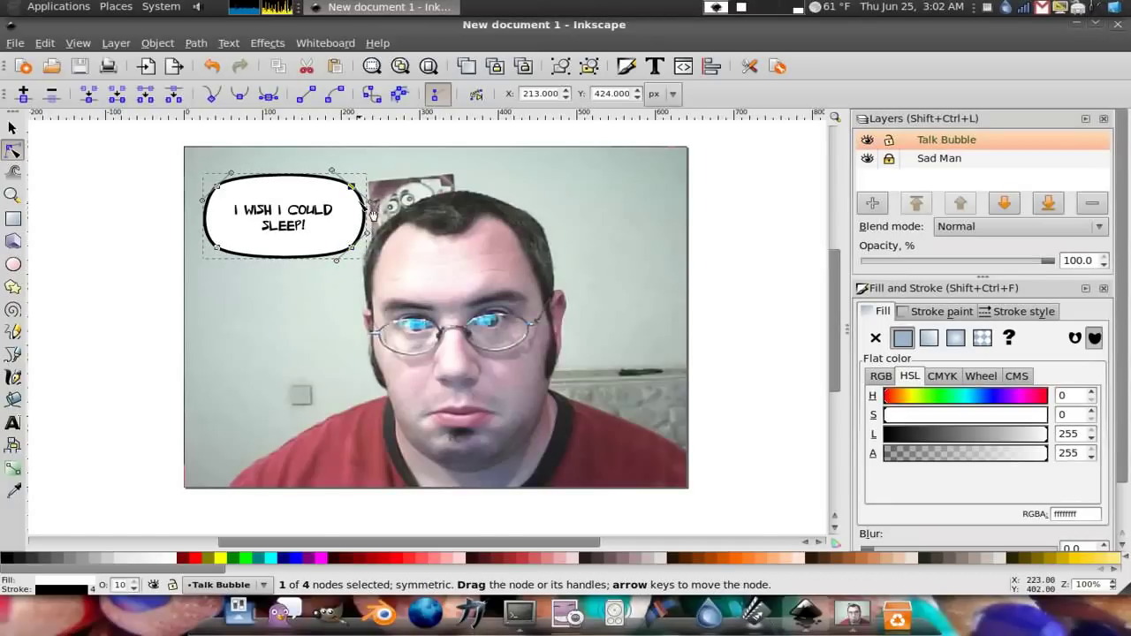
{"action": "left_click", "coordinate": [12, 131]}
{"action": "left_click", "coordinate": [207, 292]}
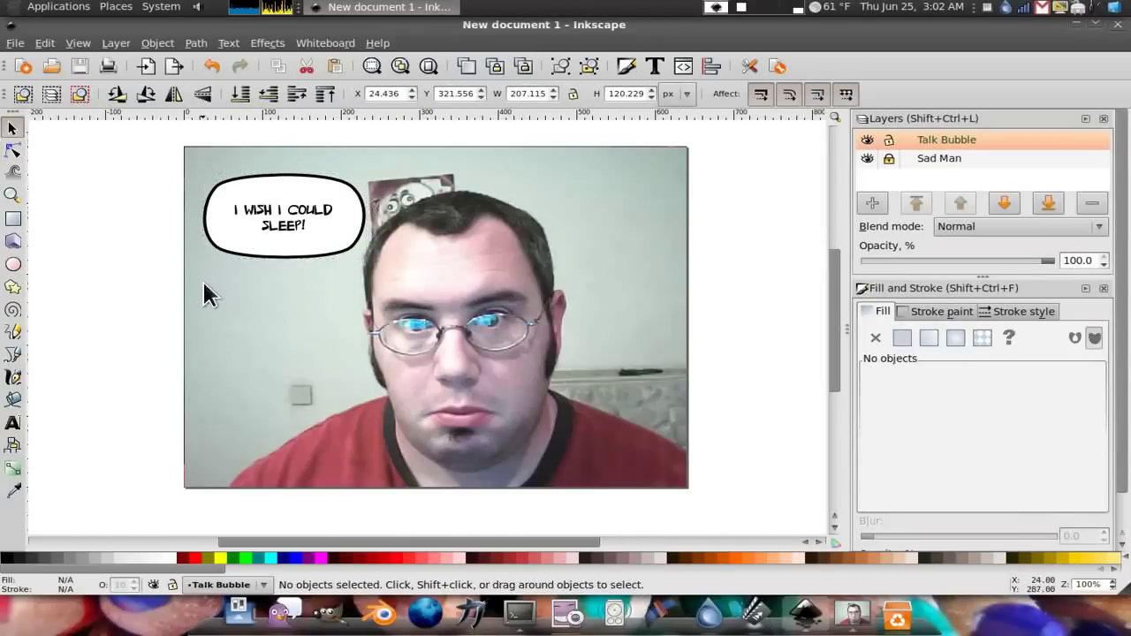
{"action": "left_click_drag", "start_coordinate": [326, 246], "coordinate": [327, 245]}
{"action": "left_click", "coordinate": [100, 254]}
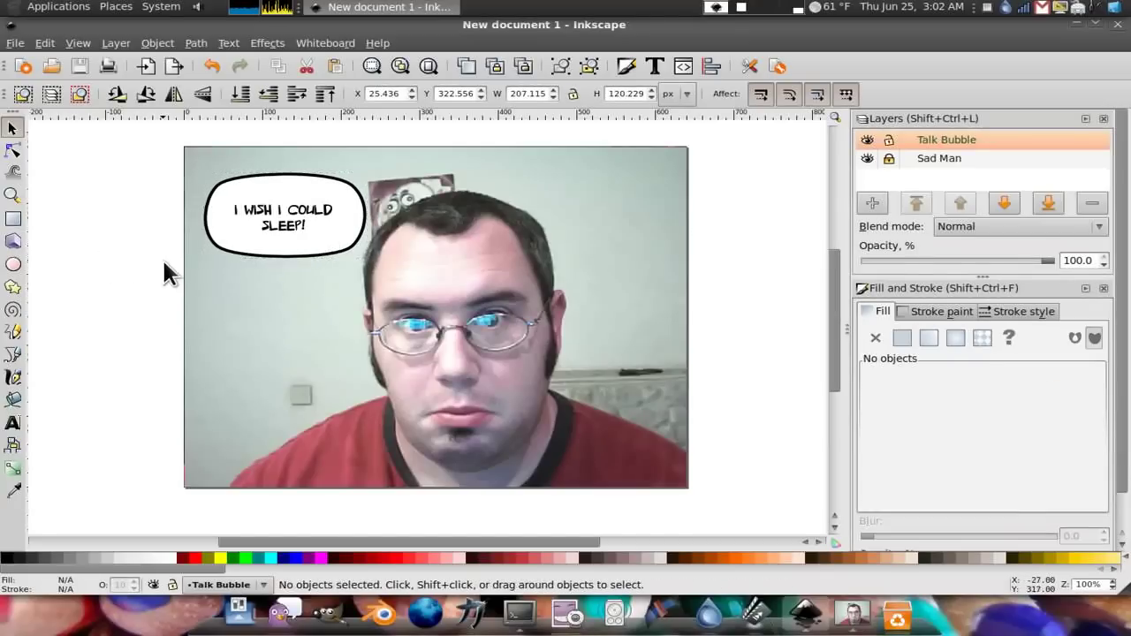
{"action": "left_click", "coordinate": [12, 264]}
{"action": "left_click_drag", "start_coordinate": [292, 247], "coordinate": [344, 293]}
{"action": "left_click", "coordinate": [12, 128]}
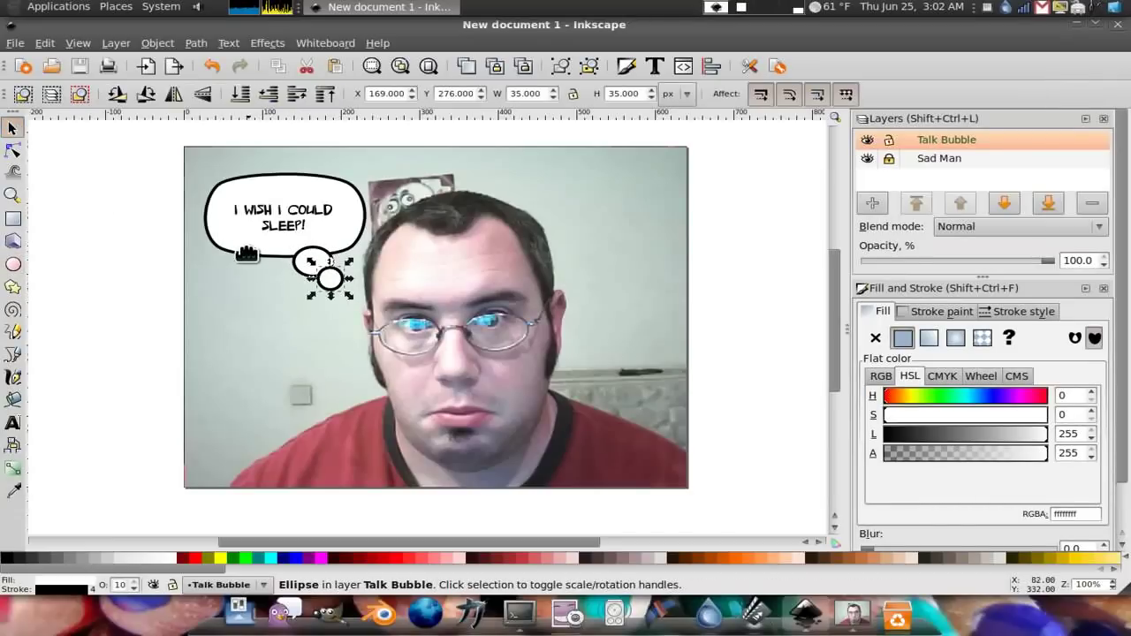
{"action": "left_click", "coordinate": [314, 256], "text": "shift"}
{"action": "left_click", "coordinate": [343, 215], "text": "shift"}
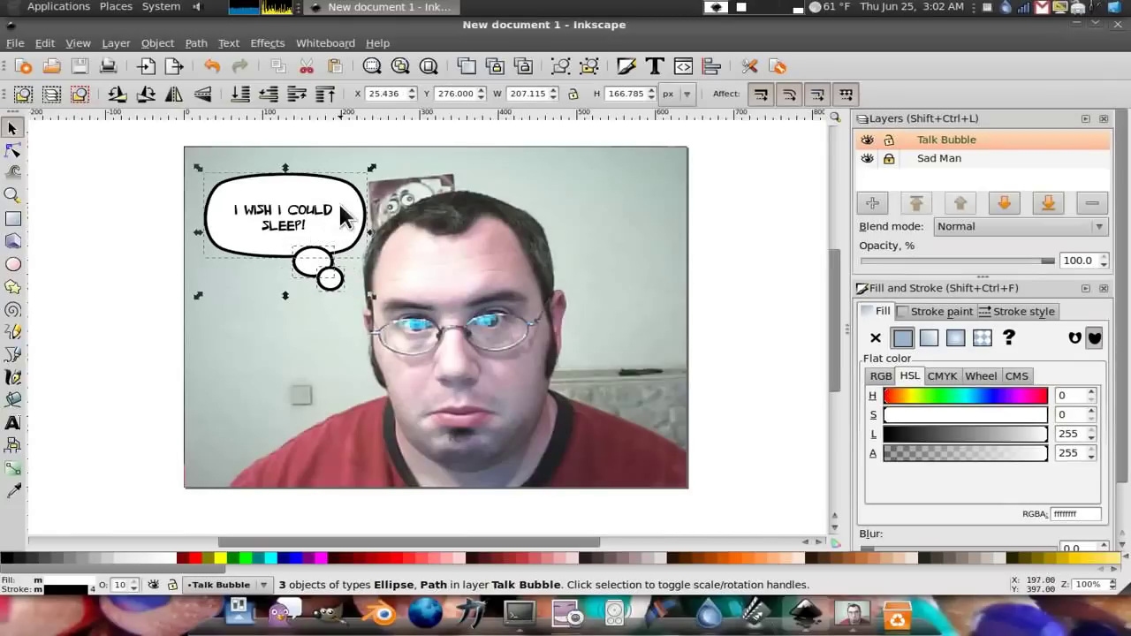
{"action": "left_click", "coordinate": [196, 42]}
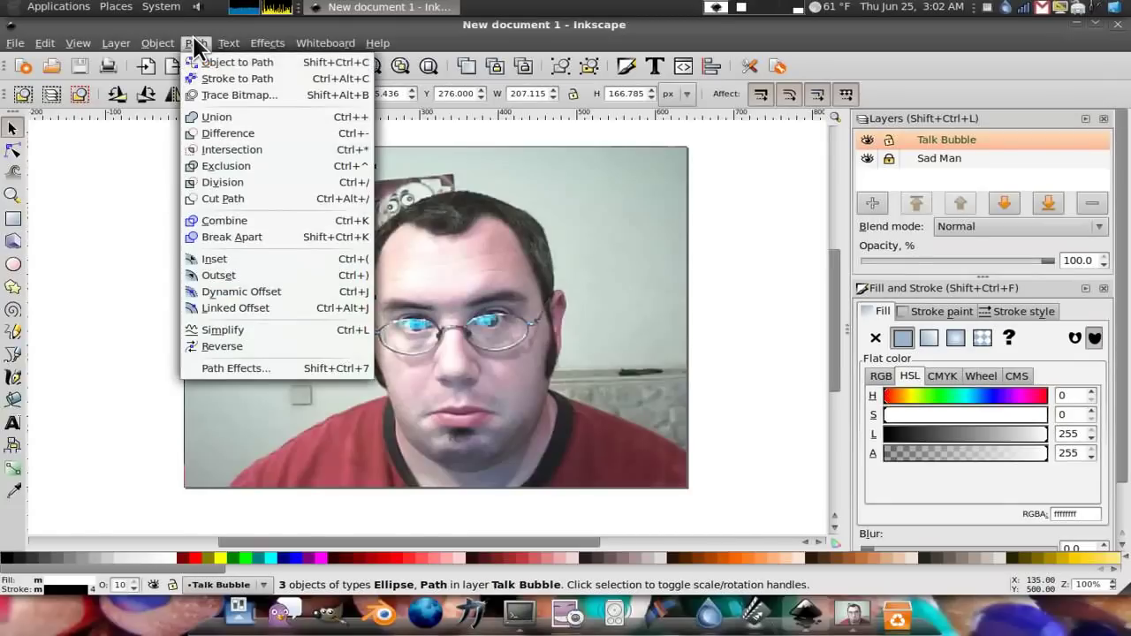
{"action": "left_click", "coordinate": [195, 114]}
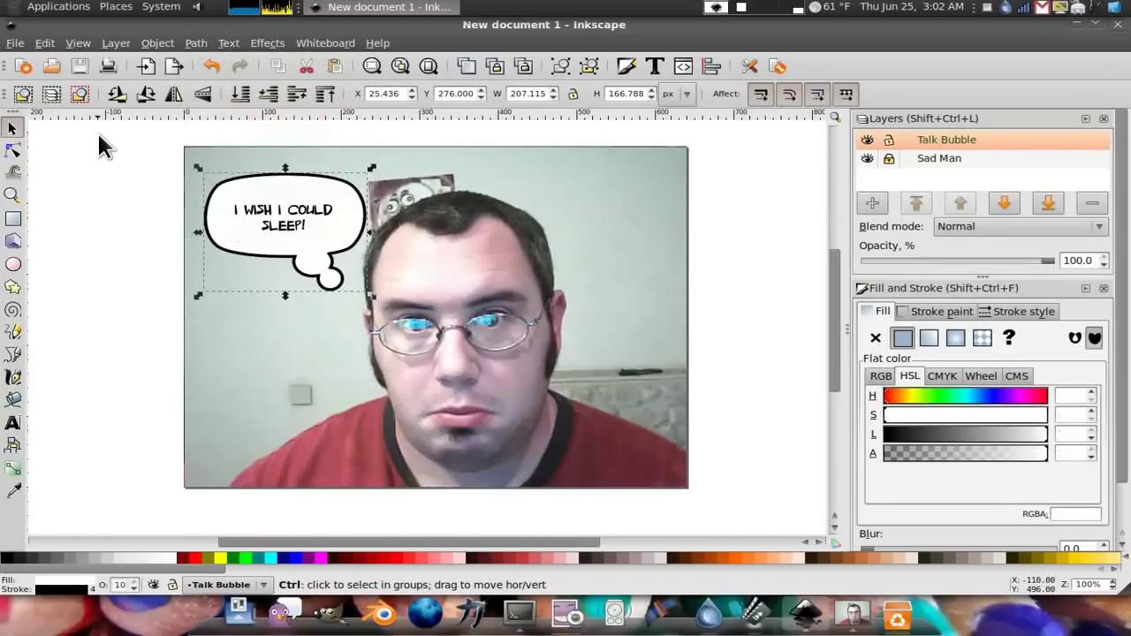
{"action": "key", "text": "ctrl+z"}
{"action": "key", "text": "ctrl+z"}
{"action": "key", "text": "ctrl+z"}
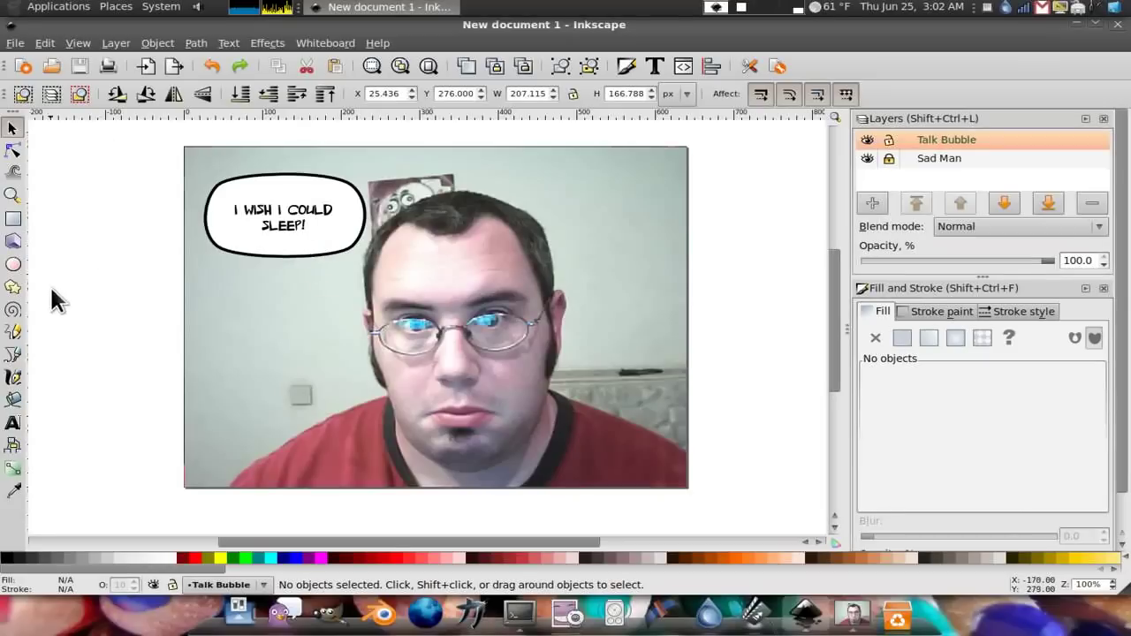
- Draw a closed, pointed tail shape at the bubble's bottom toward the man's head
{"action": "left_click", "coordinate": [13, 354]}
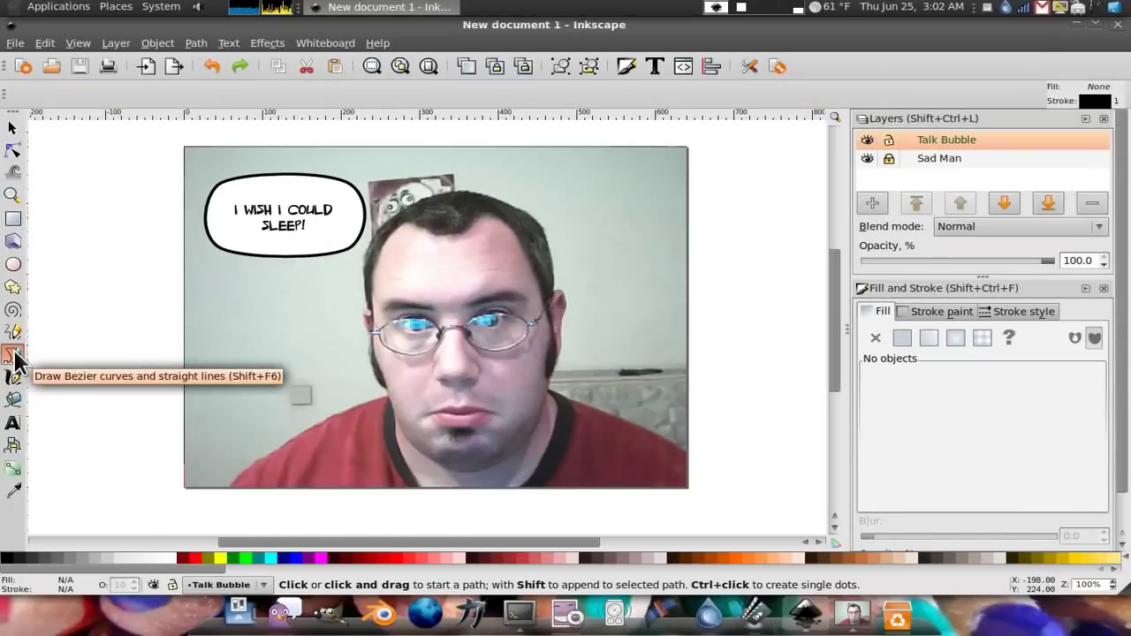
{"action": "left_click_drag", "start_coordinate": [303, 252], "coordinate": [324, 243]}
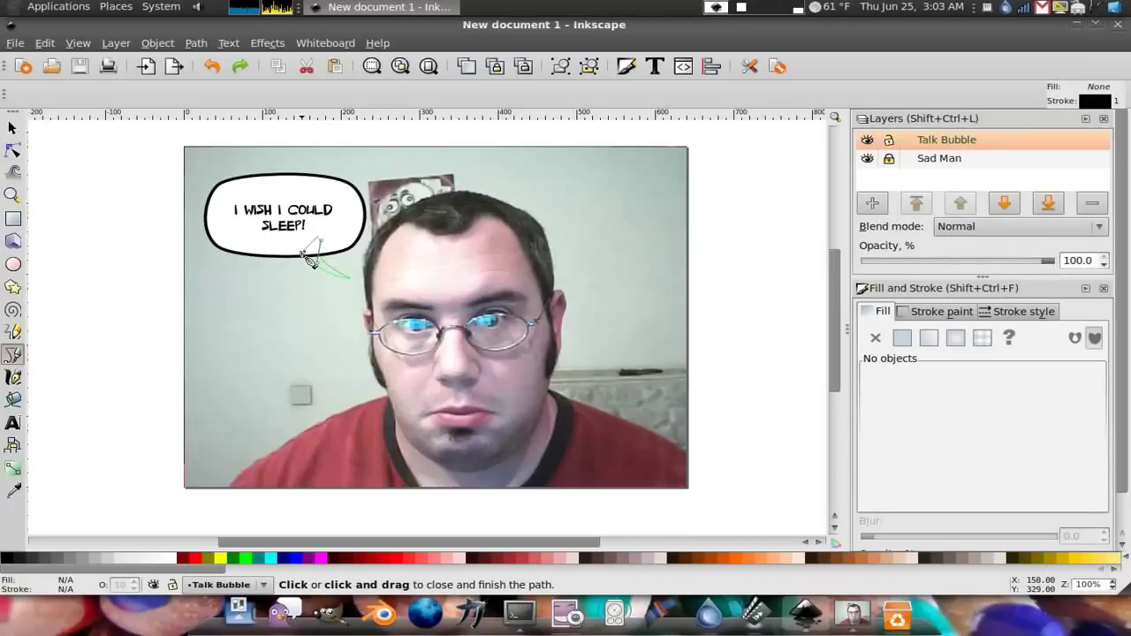
{"action": "left_click", "coordinate": [310, 256]}
- Union the tail with the bubble into one shape and deselect it
{"action": "left_click", "coordinate": [12, 128]}
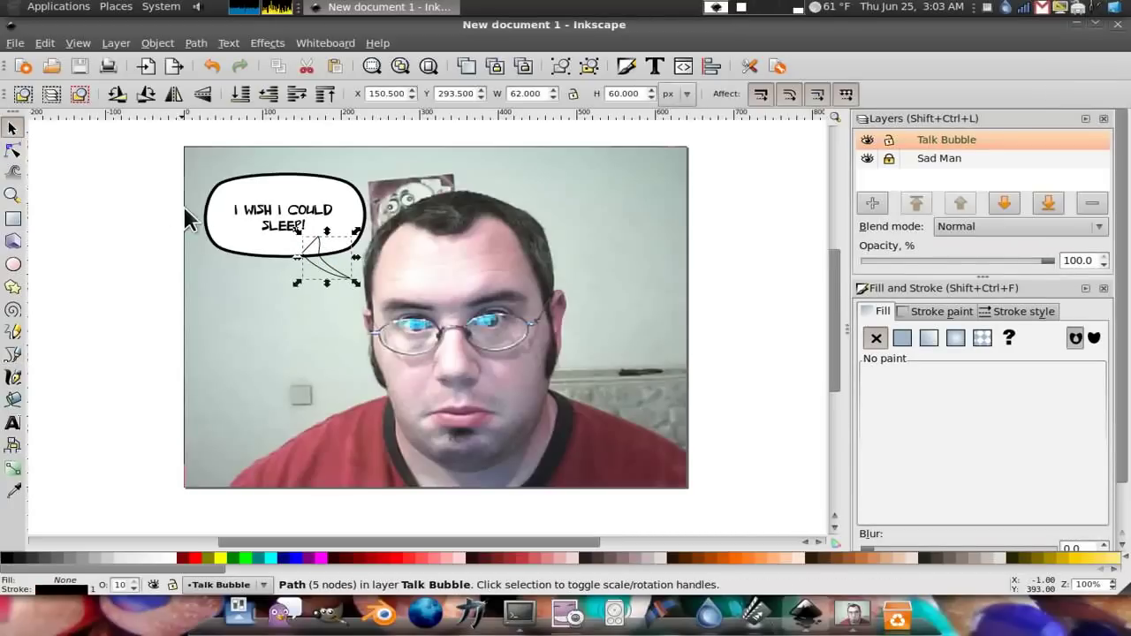
{"action": "left_click", "coordinate": [250, 181], "text": "shift"}
{"action": "left_click", "coordinate": [201, 42]}
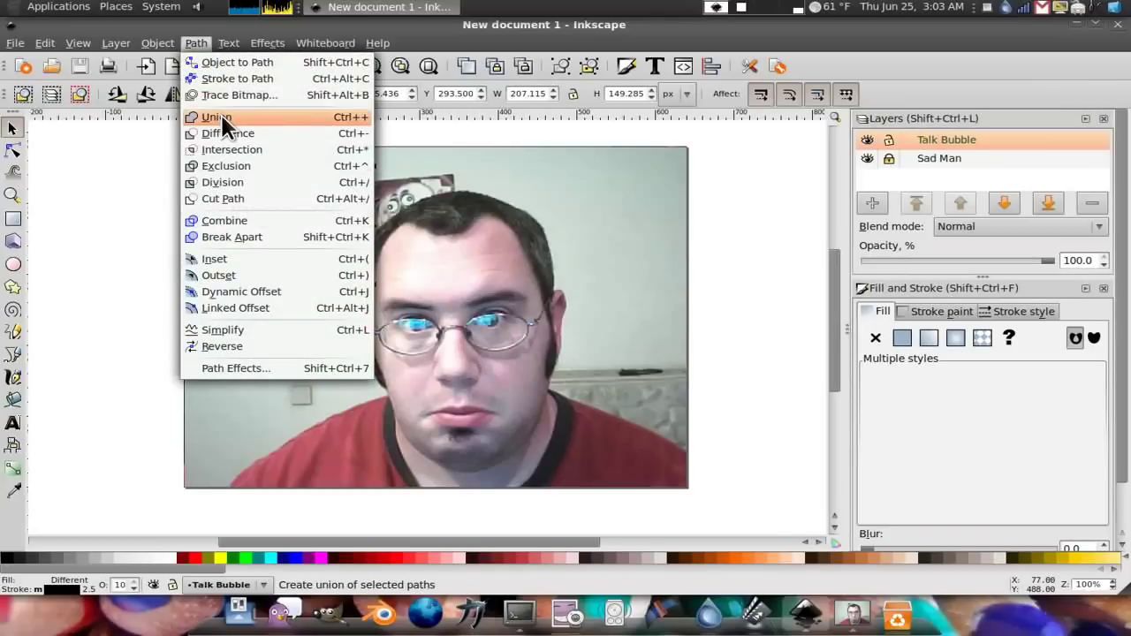
{"action": "left_click", "coordinate": [220, 114]}
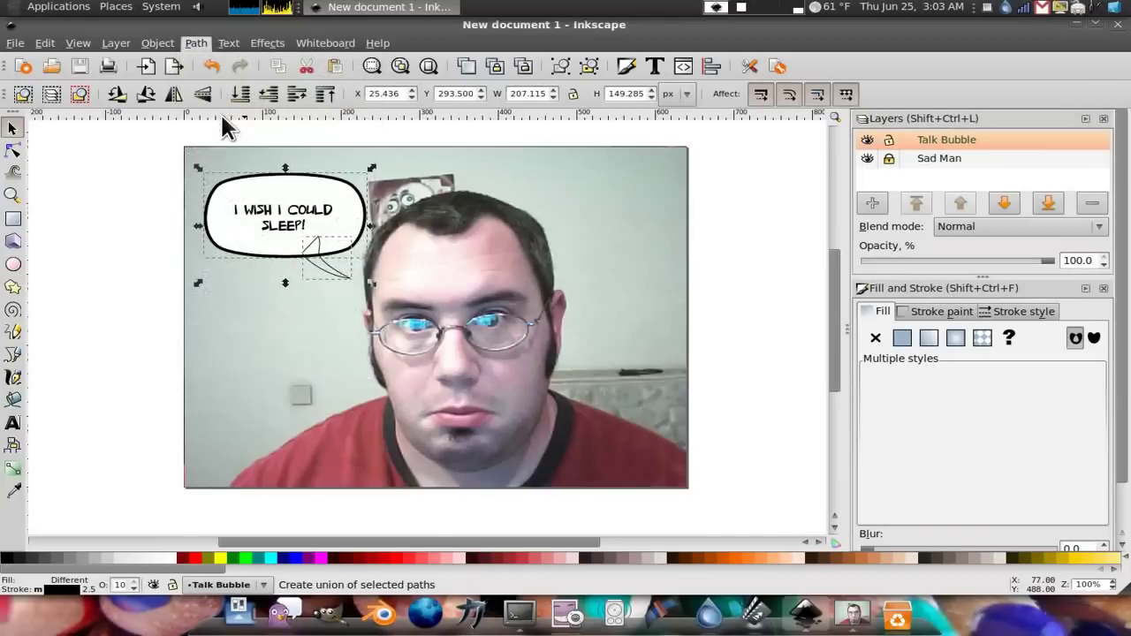
{"action": "left_click", "coordinate": [53, 154]}
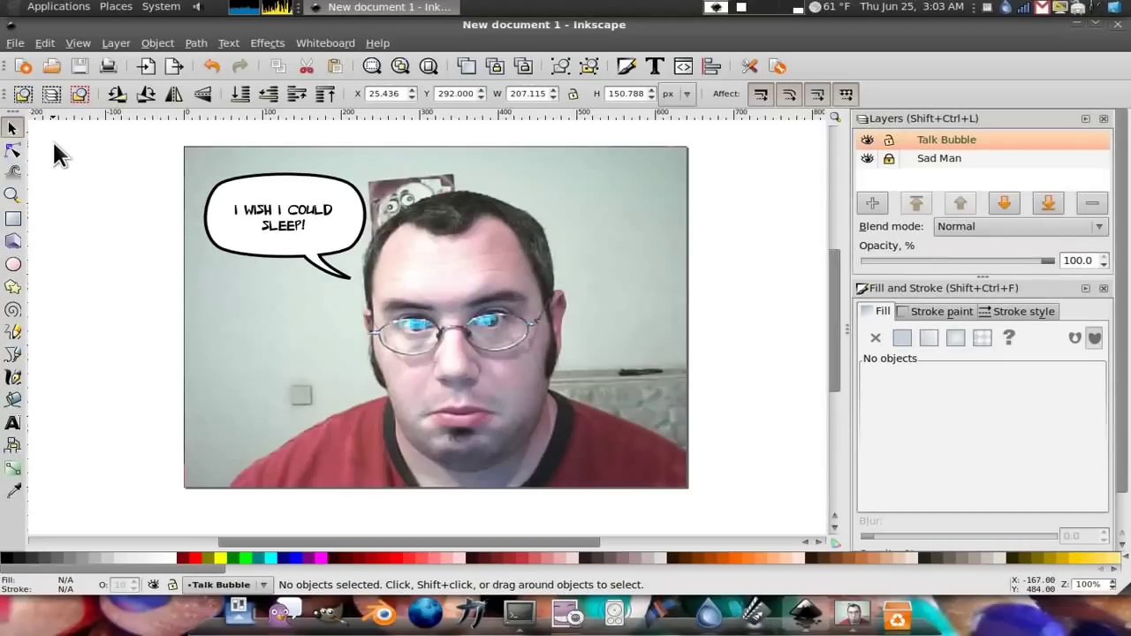
- Switch to the Eye of GNOME window showing 2009-06-25-025903.jpg
{"action": "key", "text": "alt+Tab"}
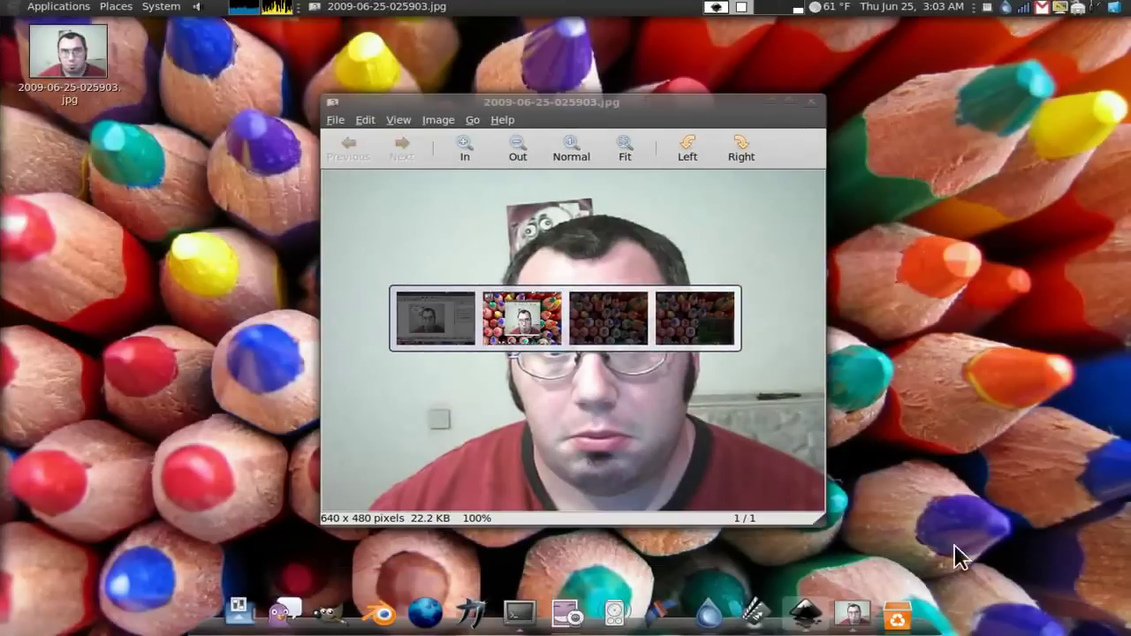